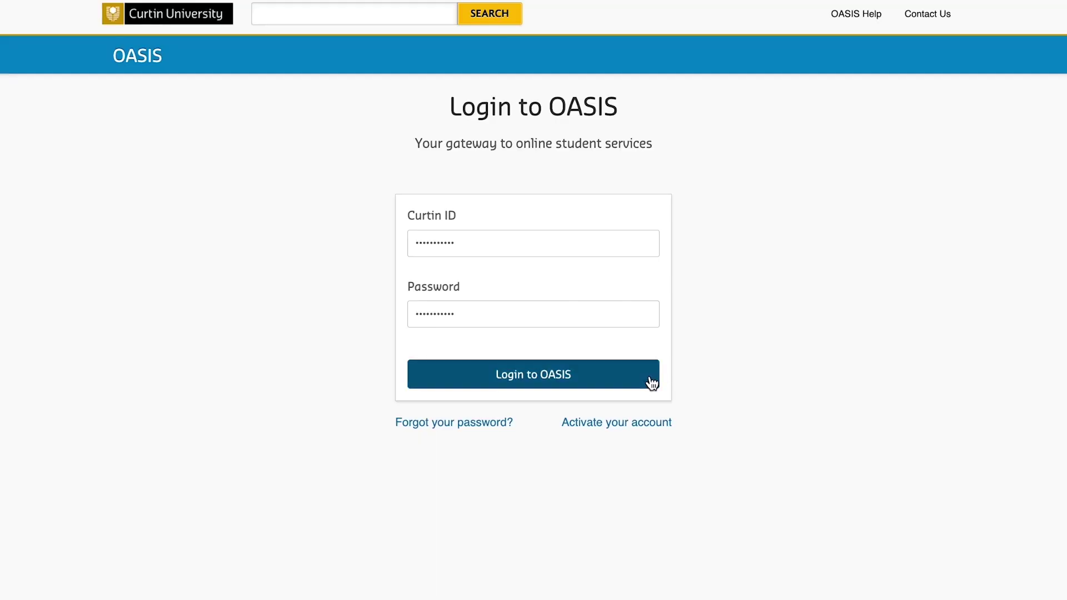
# Step: Sign in to the Curtin OASIS student portal
pyautogui.click(644, 377)
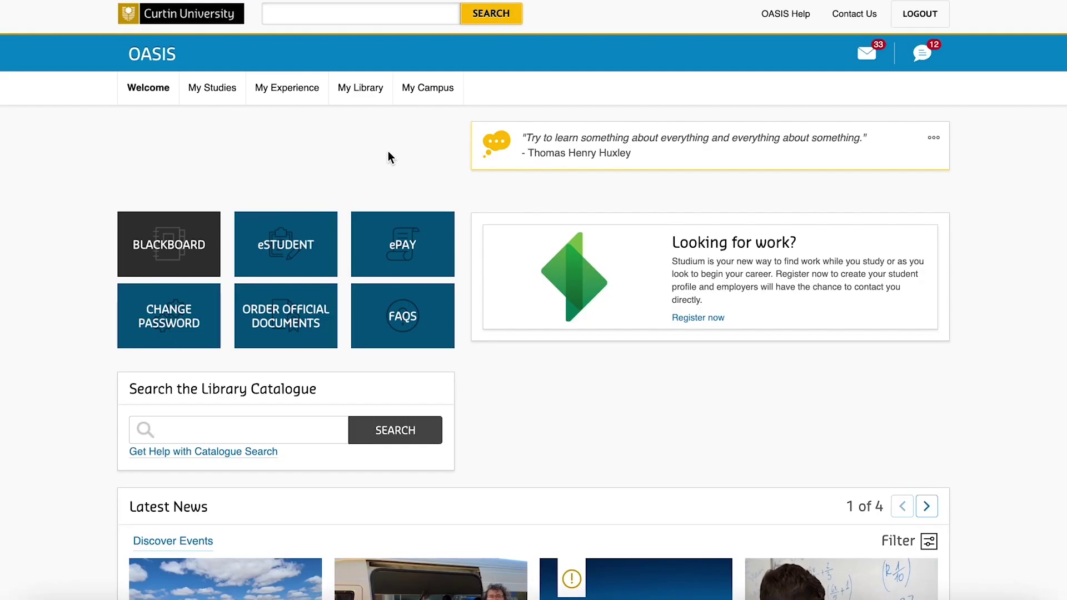
# Step: Go from the eStudent tile to My Enrolment and start Enrol in Units
pyautogui.click(321, 244)
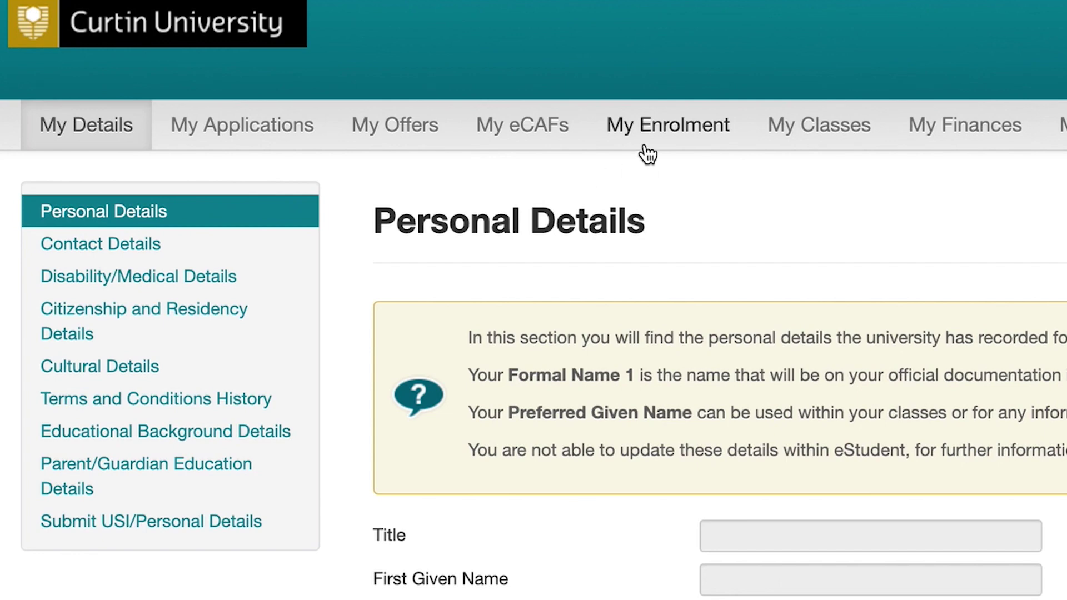
pyautogui.click(667, 125)
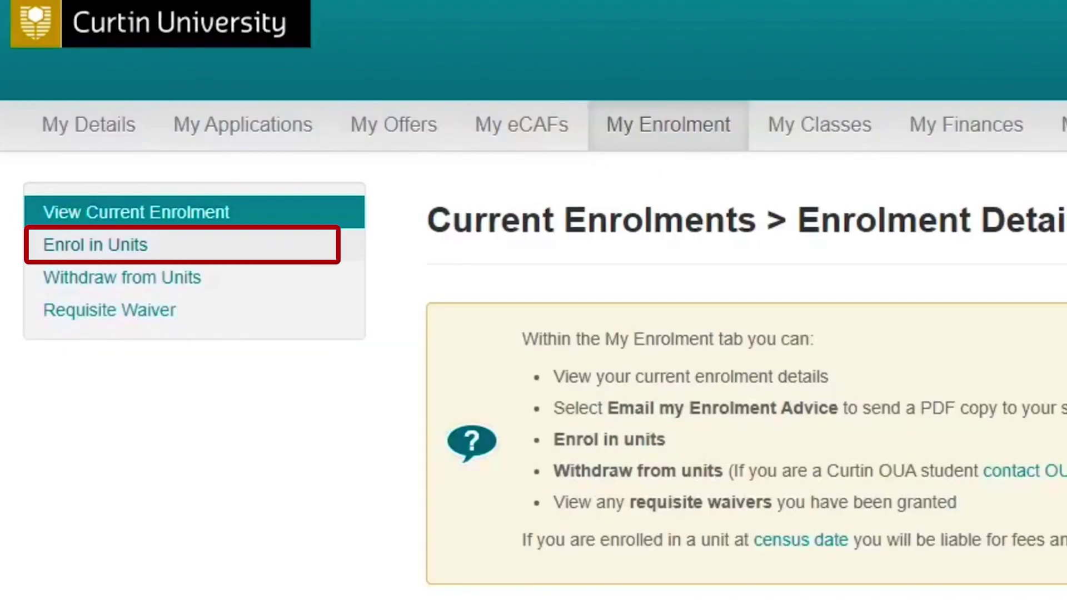
pyautogui.click(96, 244)
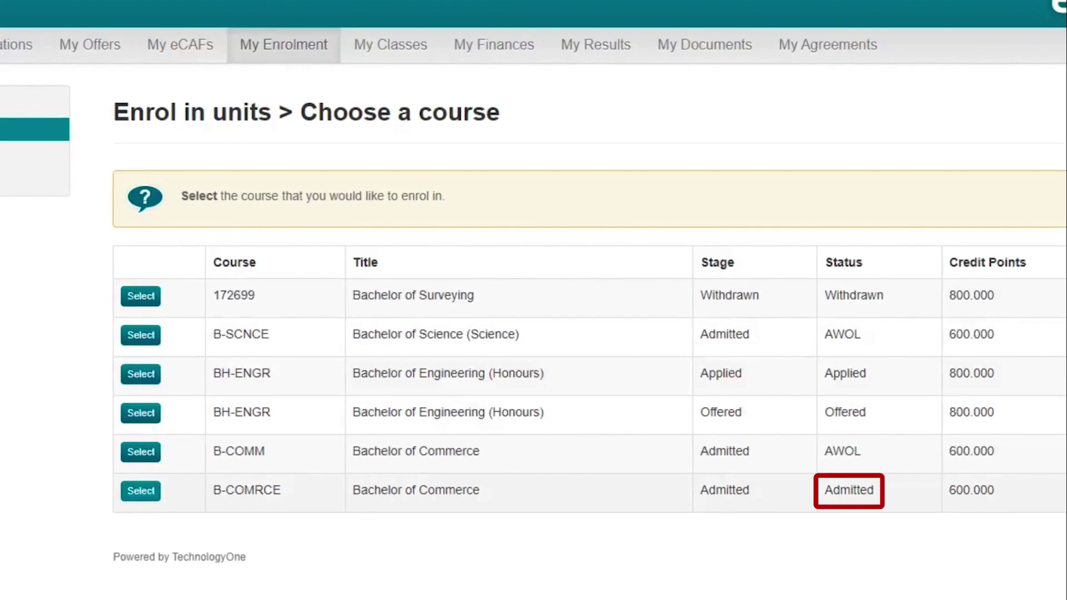
# Step: Choose the admitted B-COMRCE Bachelor of Commerce course to enrol in
pyautogui.click(141, 491)
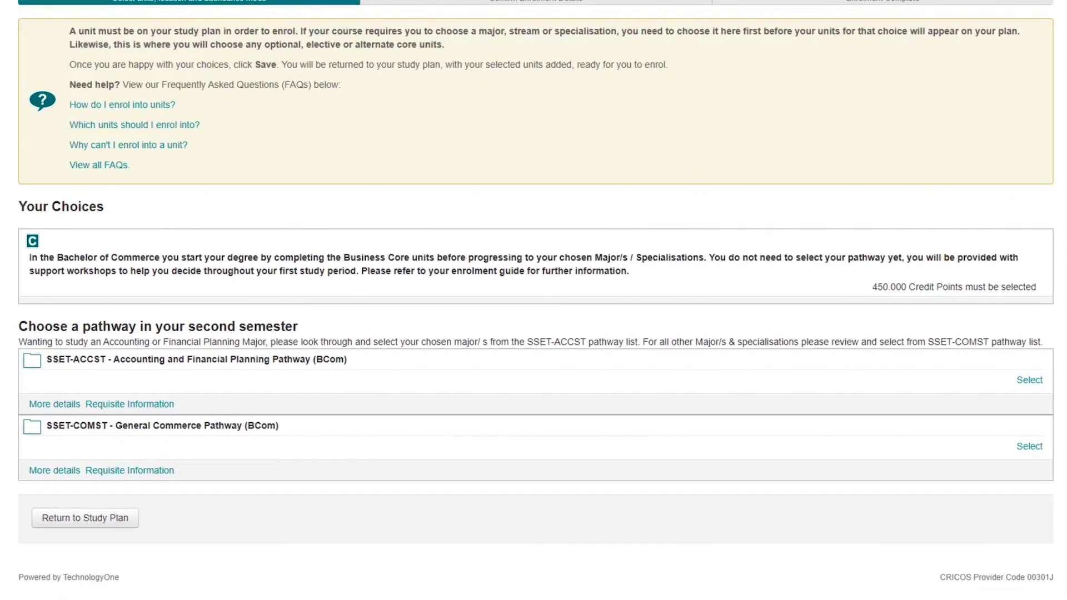
# Step: Pick SSET-COMST General Commerce Pathway (BCom) for the study plan
pyautogui.click(1028, 446)
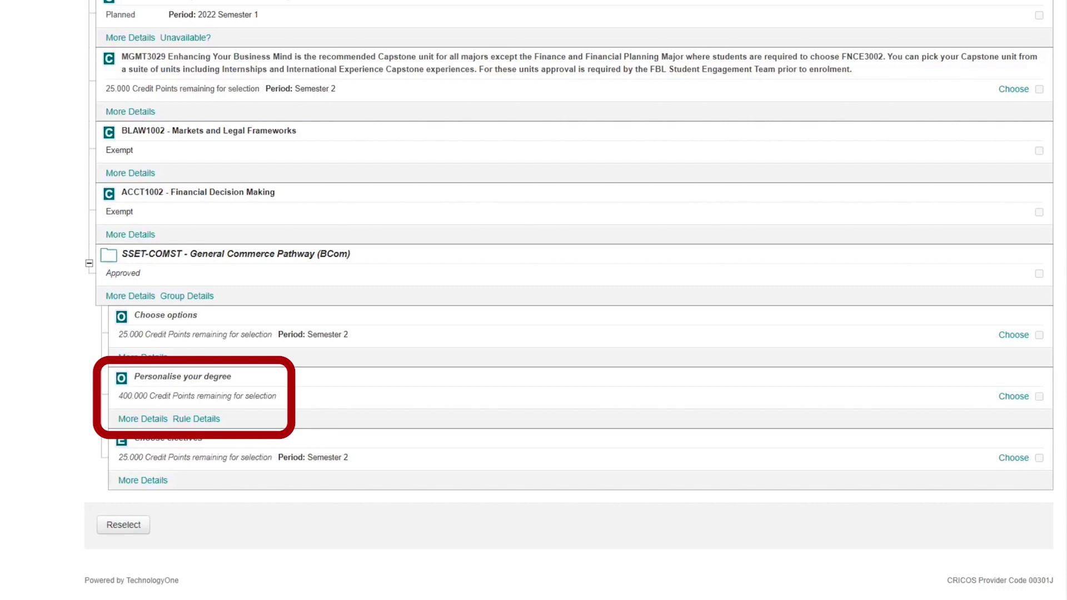
# Step: Enter the Personalise your degree choices and show its Rule Details
pyautogui.click(1013, 396)
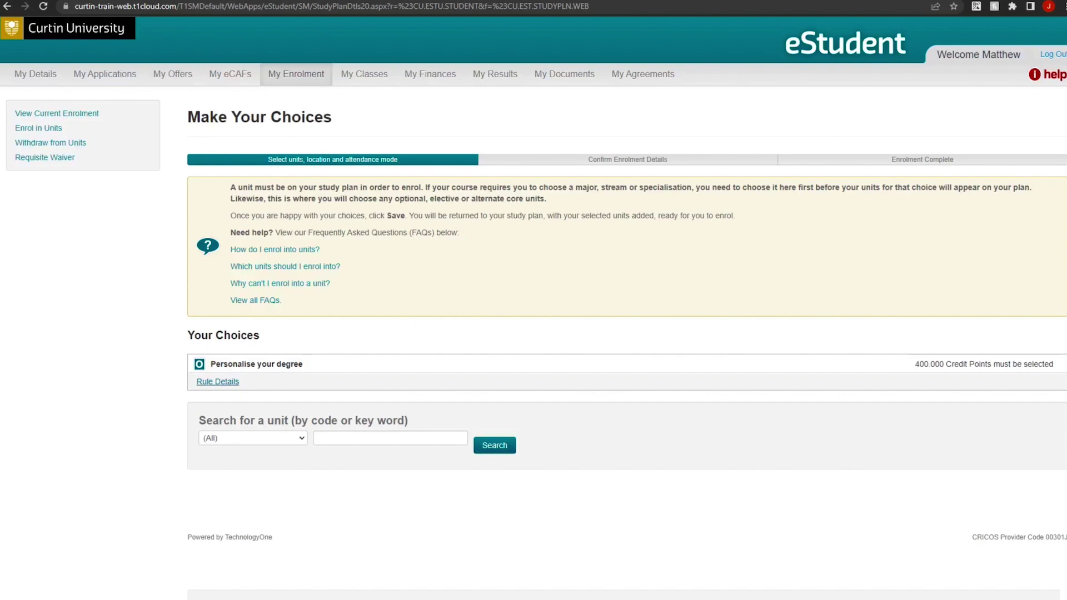
pyautogui.click(218, 381)
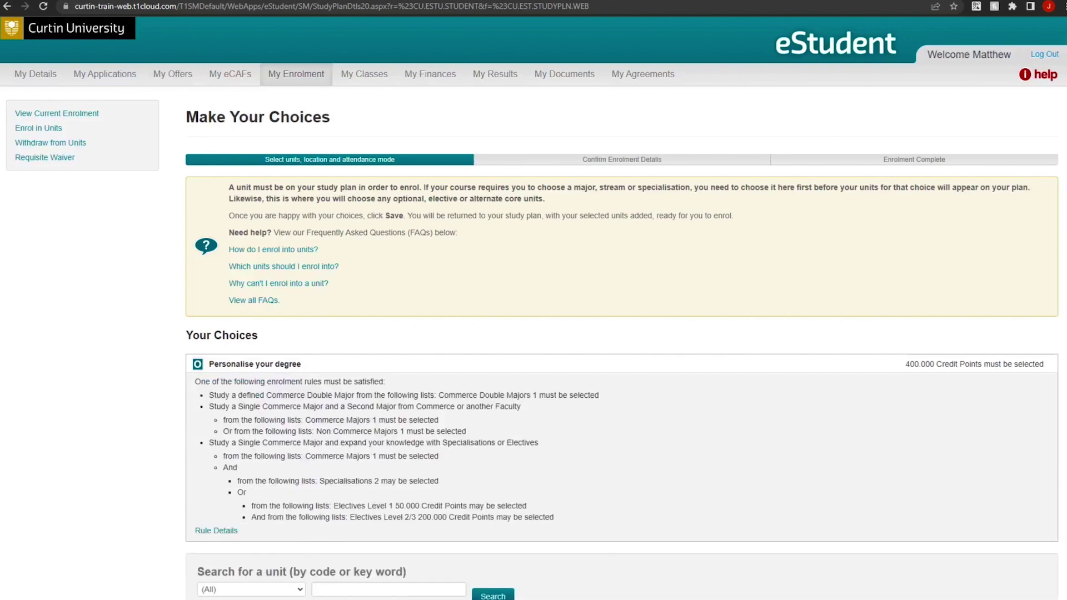
pyautogui.scroll(-3, 533, 334)
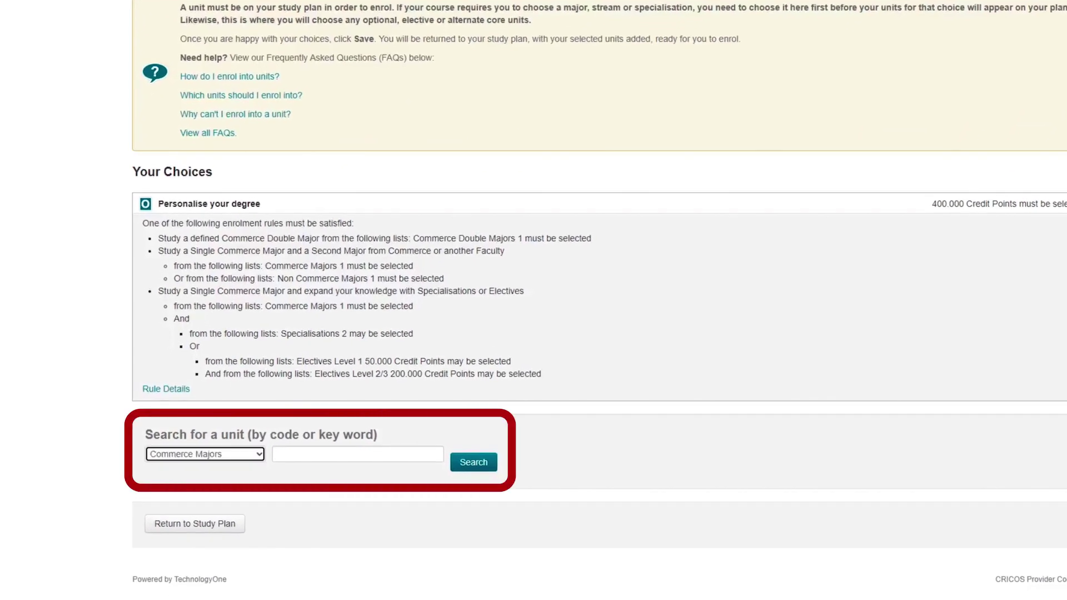
# Step: Run the Commerce Majors search to list the available majors
pyautogui.click(473, 461)
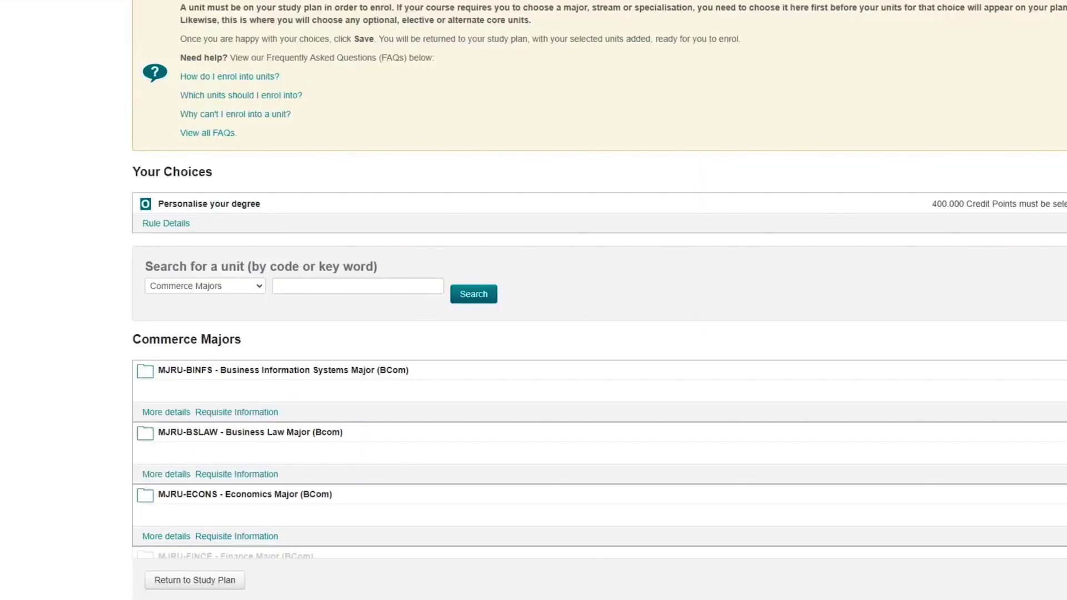
pyautogui.scroll(-3, 533, 333)
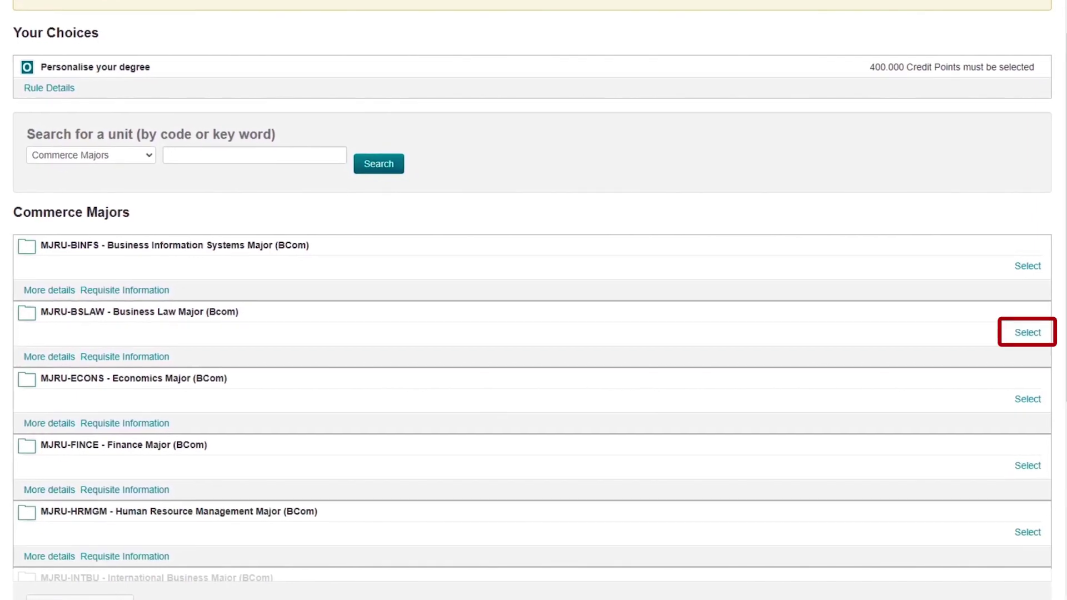
# Step: Select MJRU-BSLAW Business Law Major, adding its law units to Your Choices
pyautogui.click(1026, 332)
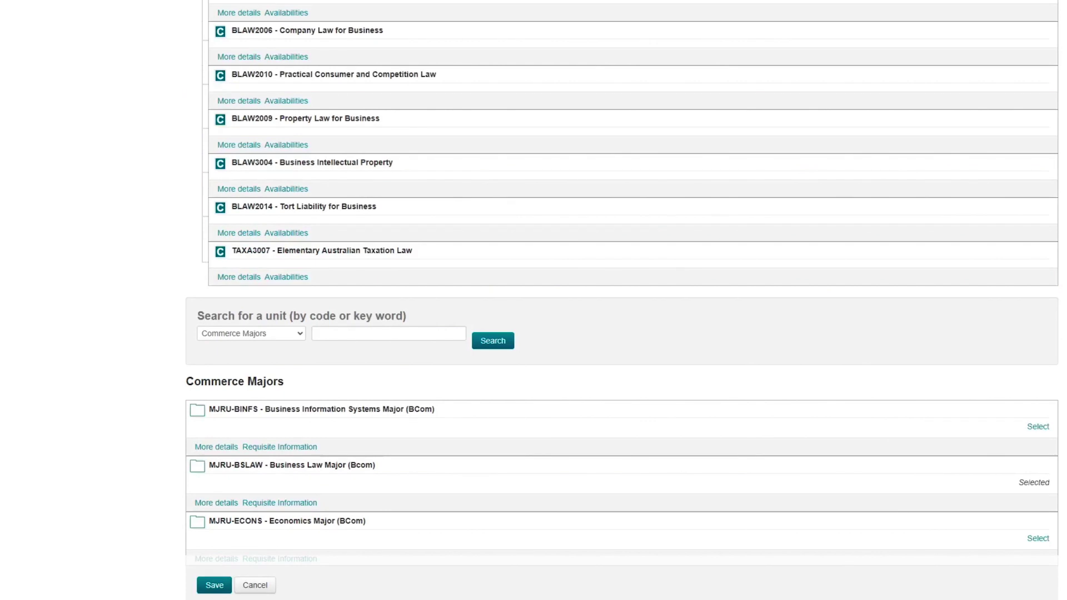
pyautogui.scroll(6, 533, 301)
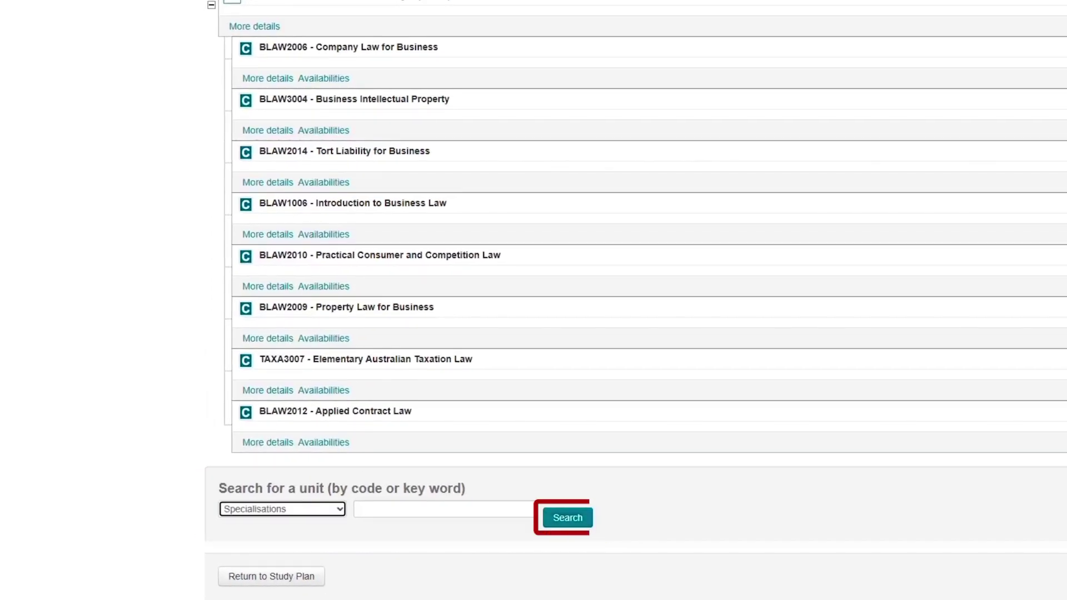
# Step: Run the Specialisations search to list available specialisations
pyautogui.click(568, 517)
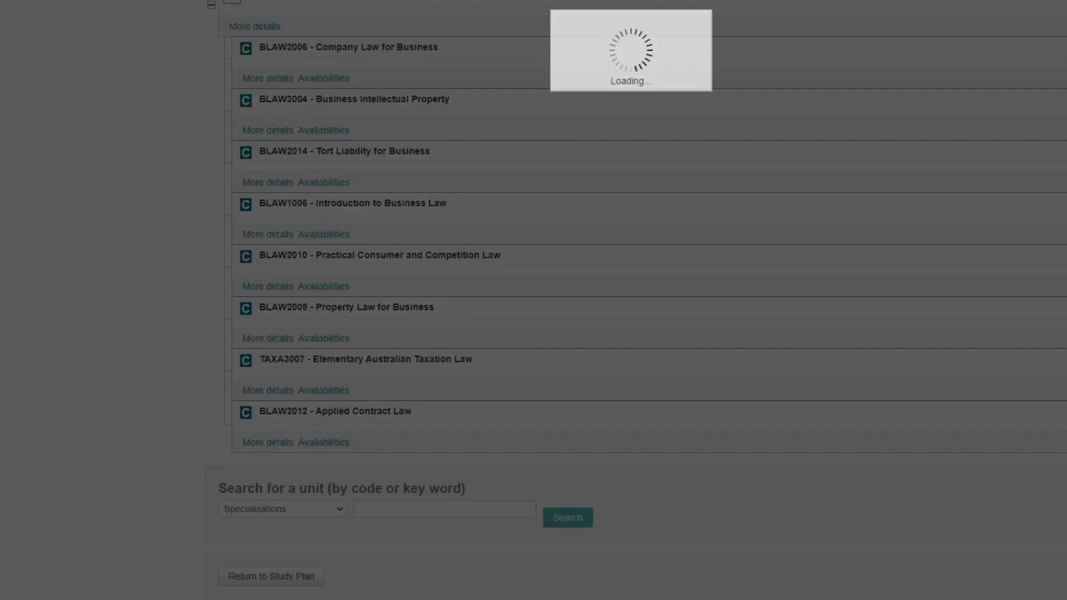